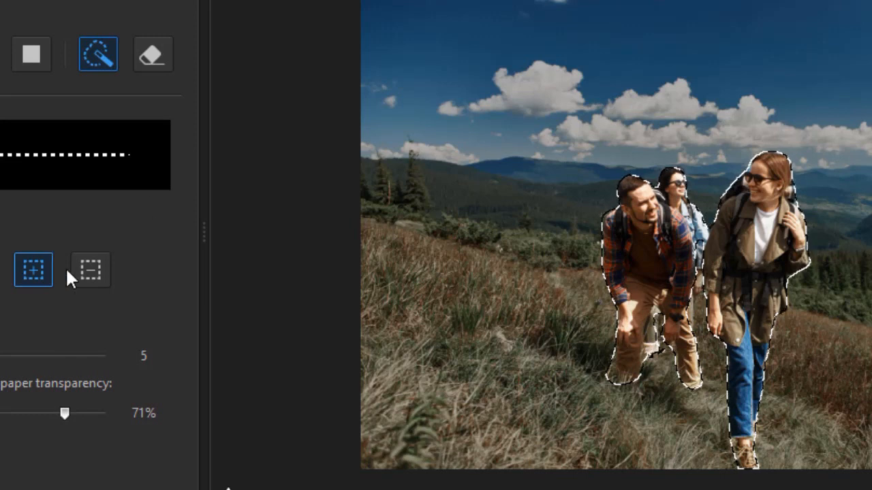
pyautogui.click(92, 267)
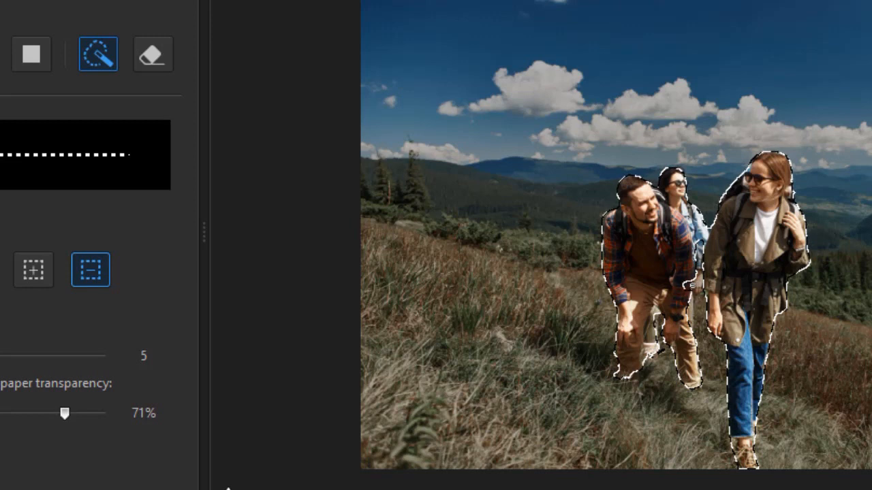
pyautogui.click(31, 272)
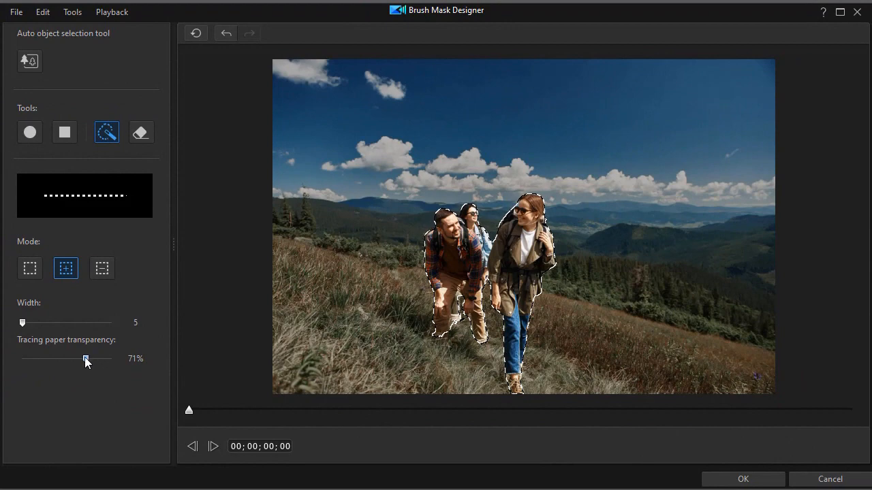
pyautogui.moveTo(85, 357)
pyautogui.mouseDown()
pyautogui.moveTo(115, 363)
pyautogui.moveTo(47, 360)
pyautogui.moveTo(82, 366)
pyautogui.mouseUp()
pyautogui.click(742, 479)
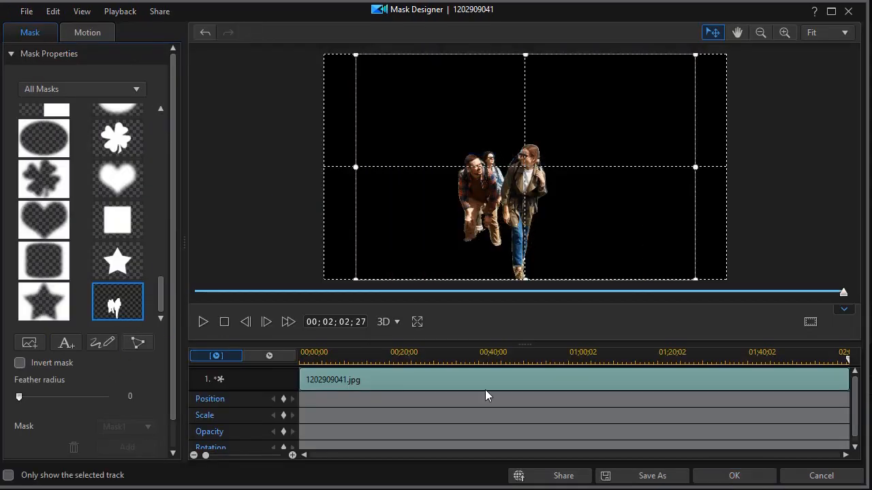
pyautogui.click(734, 477)
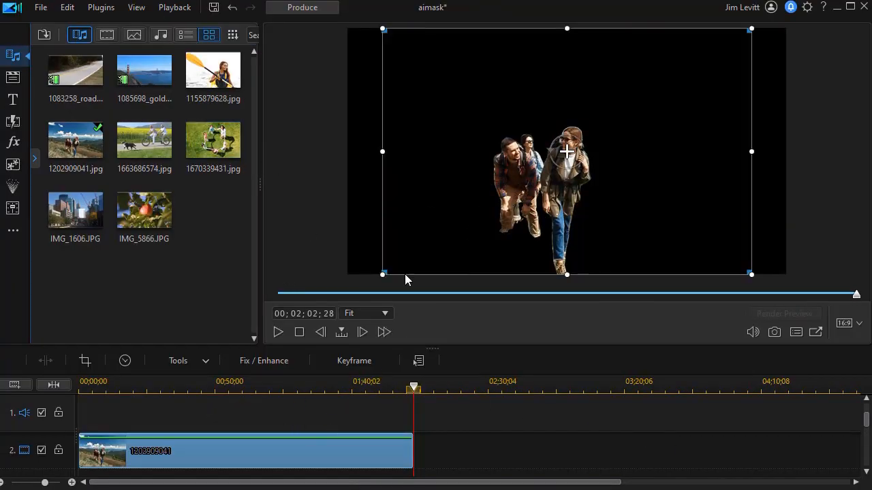
# Place 1663686574.jpg on video track 1 as the background, extend it to 00;02;02;28, and preview the composite at 00;00;57;20.
pyautogui.scroll(2, 866, 419)
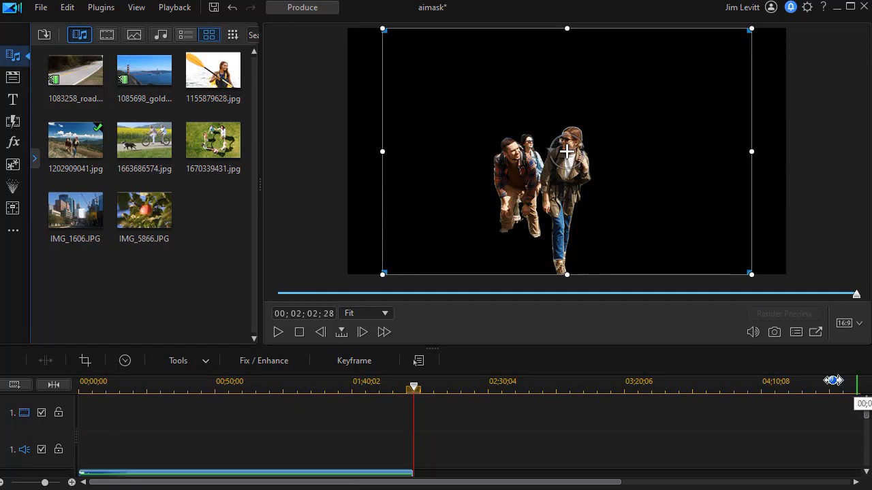
pyautogui.moveTo(140, 143); pyautogui.dragTo(412, 434)
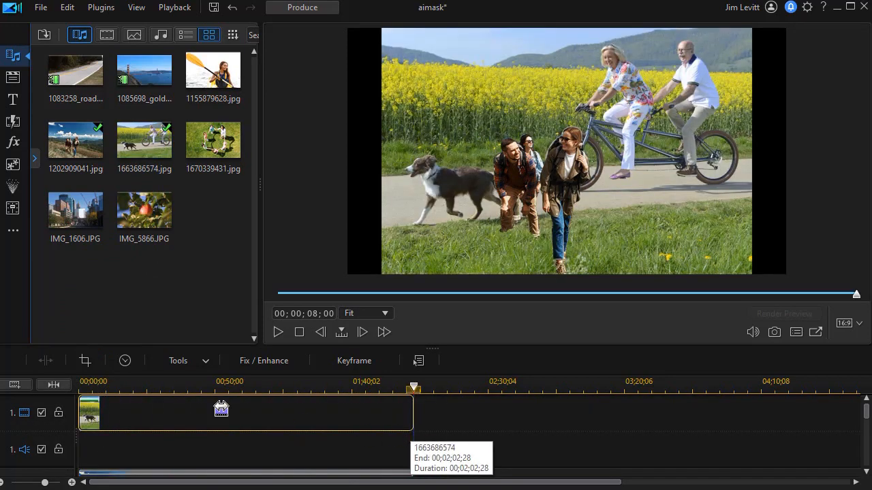
pyautogui.click(236, 387)
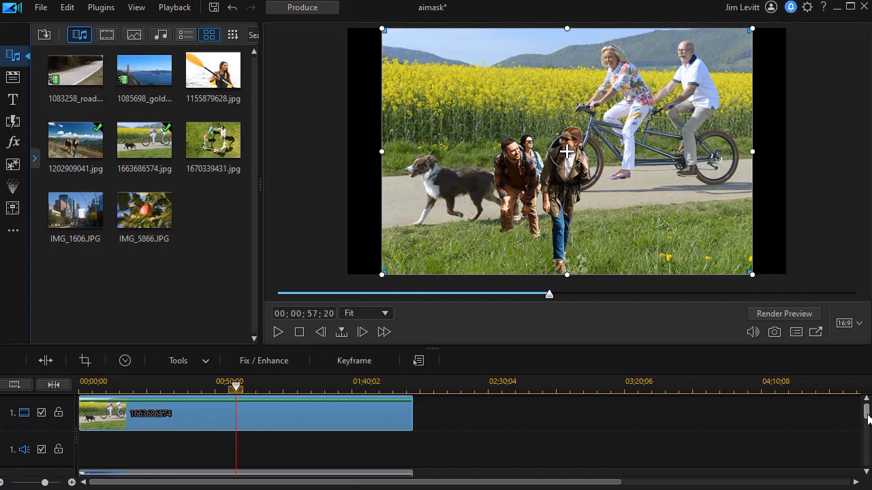
# Open the masked hikers clip on track 2 in PiP Designer and enlarge it proportionally to width 1.108 and height 1.315.
pyautogui.scroll(-1, 860, 414)
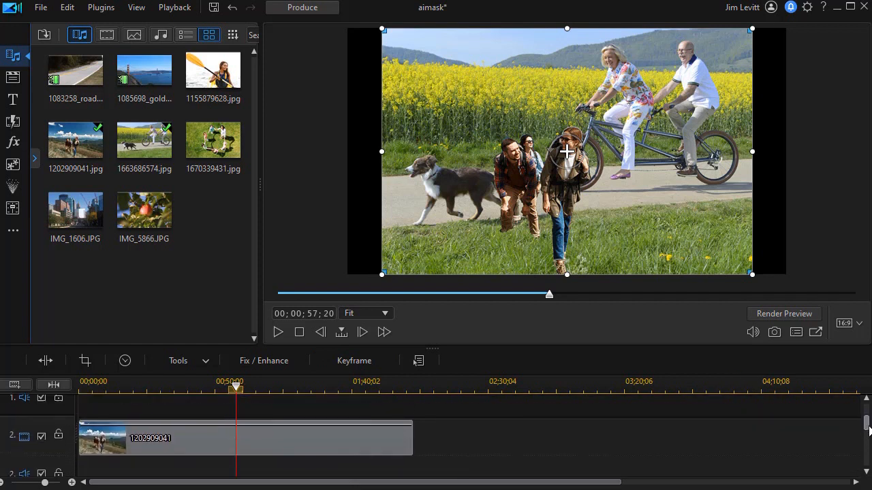
pyautogui.click(206, 439)
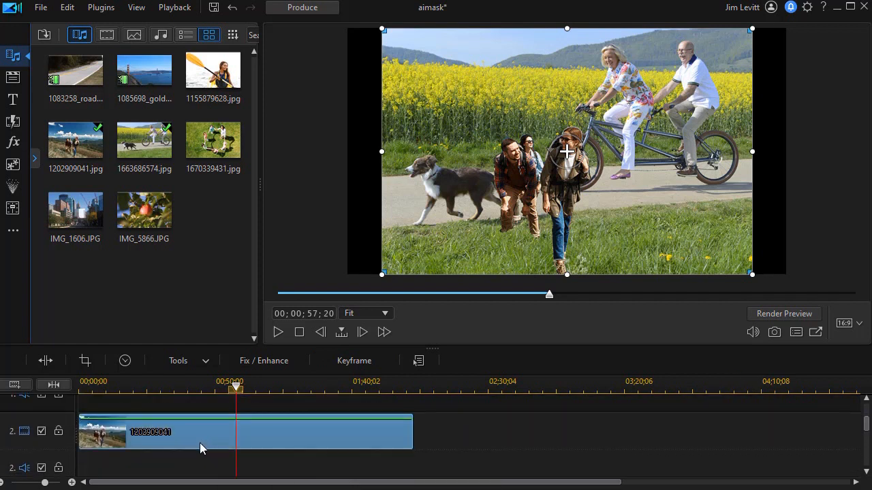
pyautogui.click(199, 444)
pyautogui.click(189, 421)
pyautogui.doubleClick(194, 425)
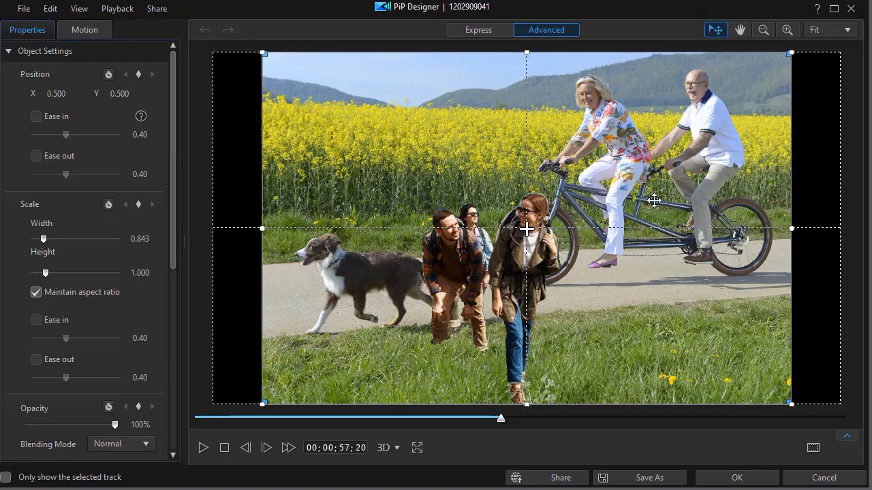
pyautogui.click(764, 31)
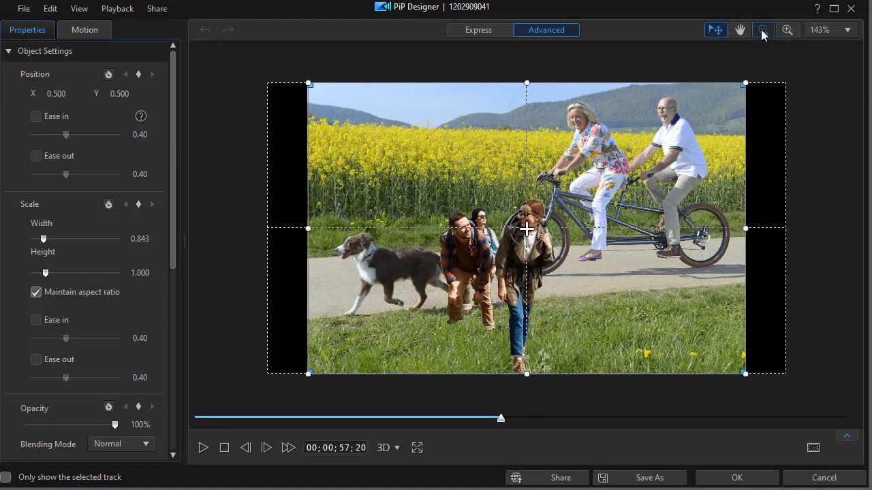
pyautogui.moveTo(715, 102); pyautogui.dragTo(752, 62)
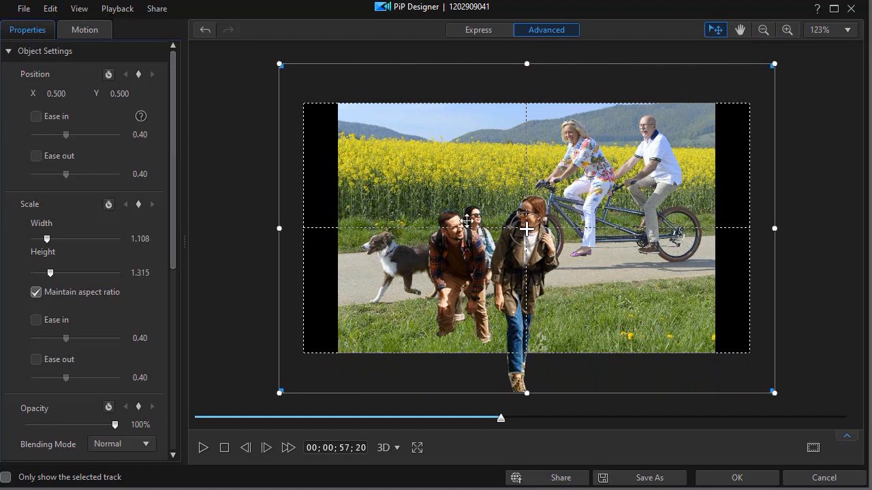
# Enlarge the hikers to width 1.337 and height 1.587, position them at X 0.500, Y 0.514, and apply the changes.
pyautogui.moveTo(529, 253); pyautogui.dragTo(520, 273)
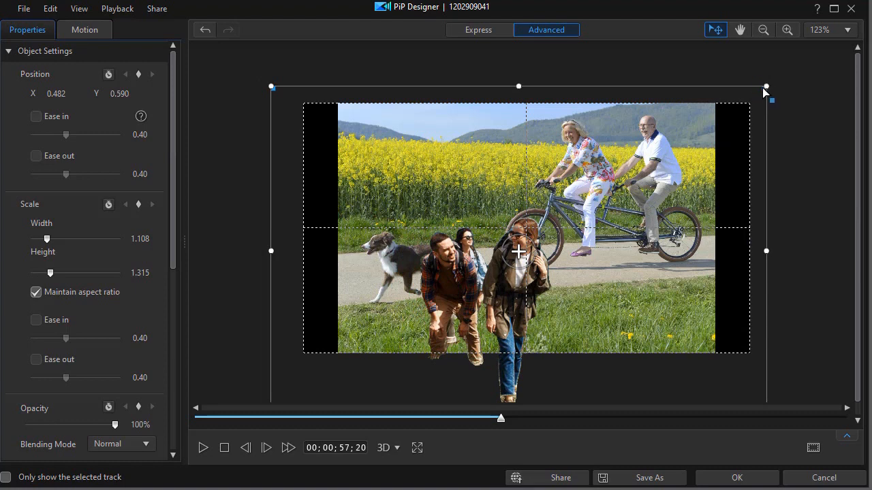
pyautogui.moveTo(764, 87); pyautogui.dragTo(817, 52)
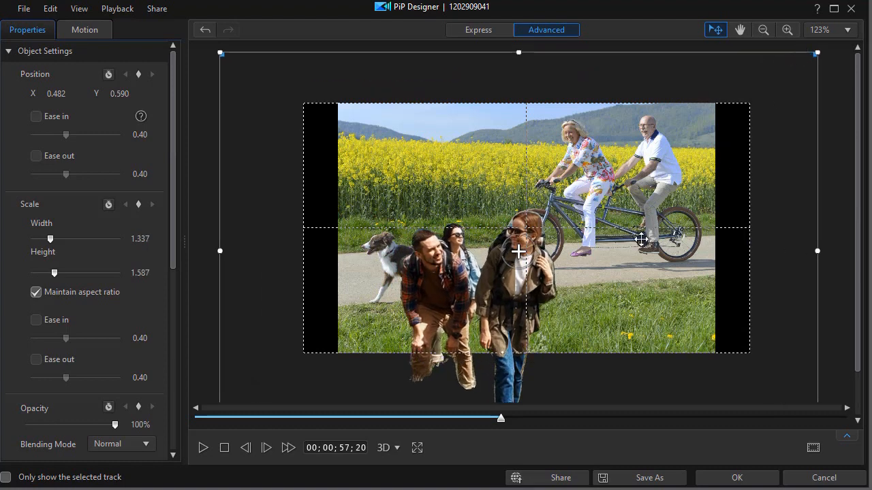
pyautogui.moveTo(543, 283); pyautogui.dragTo(556, 264)
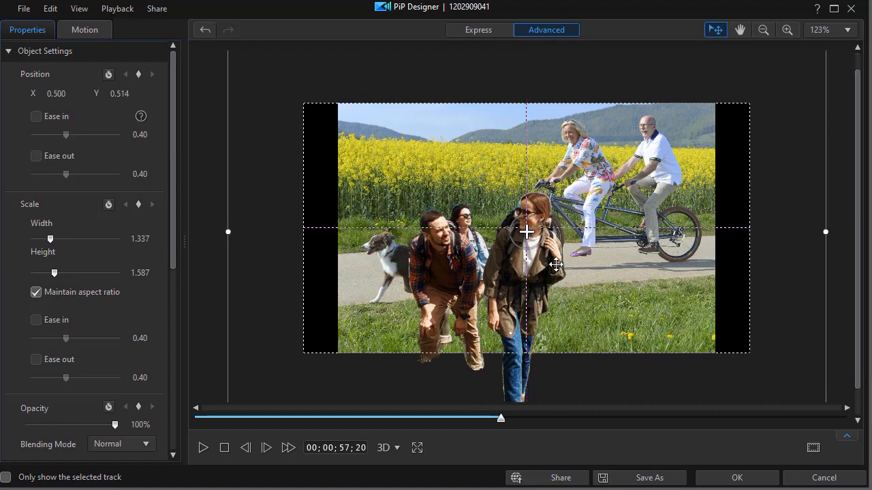
pyautogui.click(723, 479)
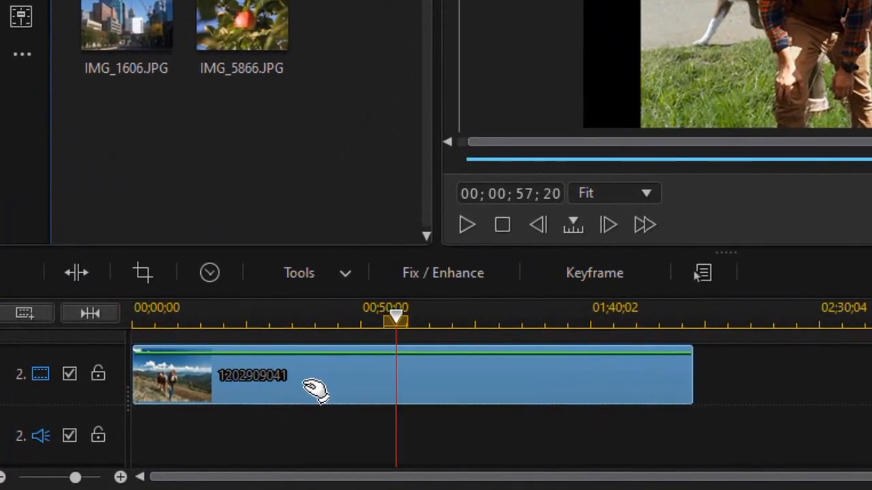
# Enable Color Adjustment for the hikers clip and widen the settings area to reveal its sliders.
pyautogui.click(443, 273)
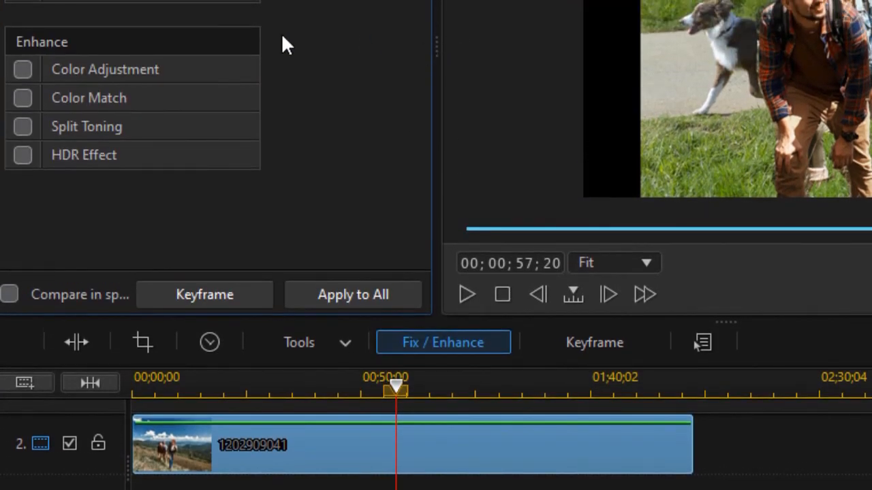
pyautogui.click(27, 65)
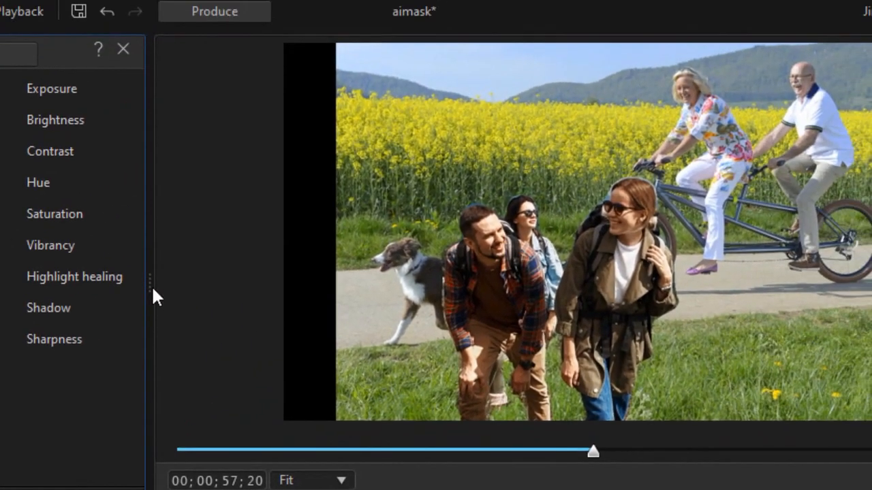
pyautogui.moveTo(150, 284); pyautogui.dragTo(429, 300)
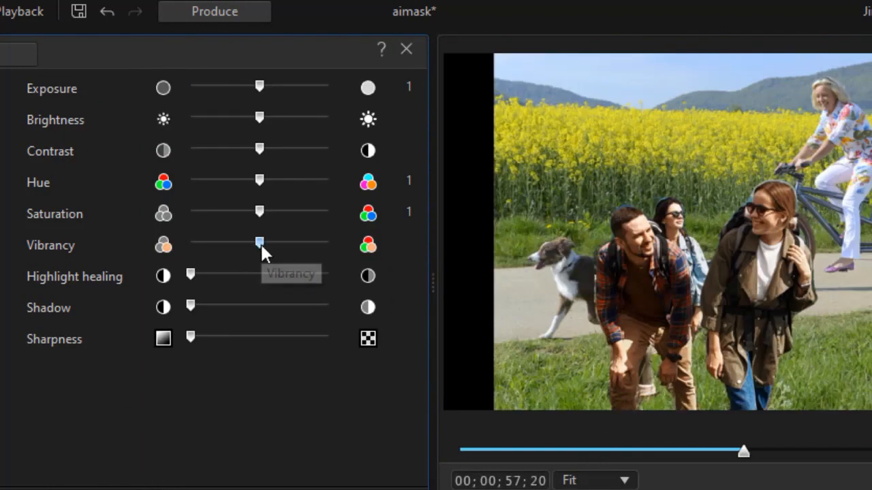
# Lower the hikers clip's vibrancy slightly, raise its brightness and strongly raise its shadow, then restore the narrower media library.
pyautogui.moveTo(261, 243); pyautogui.dragTo(256, 241)
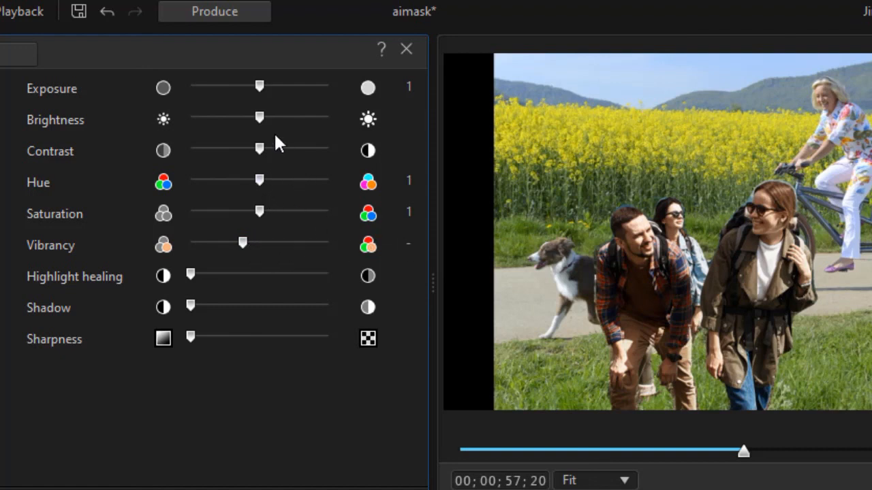
pyautogui.moveTo(247, 118); pyautogui.dragTo(280, 143)
pyautogui.moveTo(190, 306); pyautogui.dragTo(263, 321)
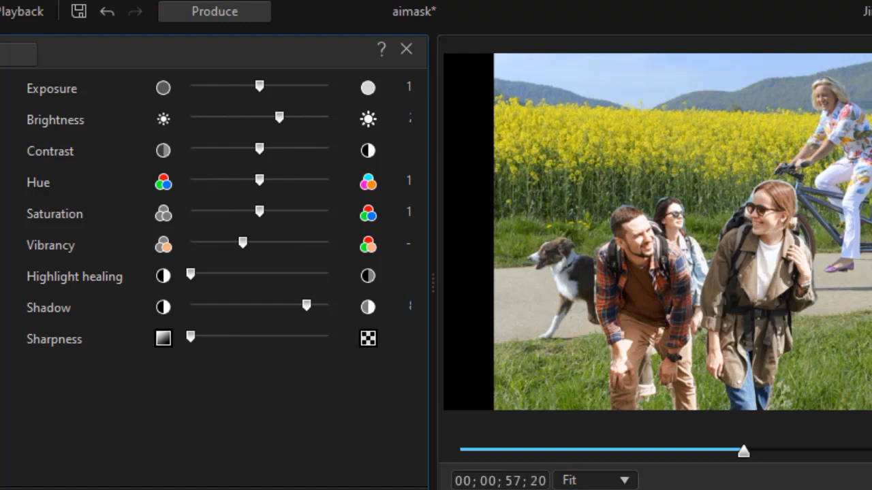
pyautogui.click(406, 49)
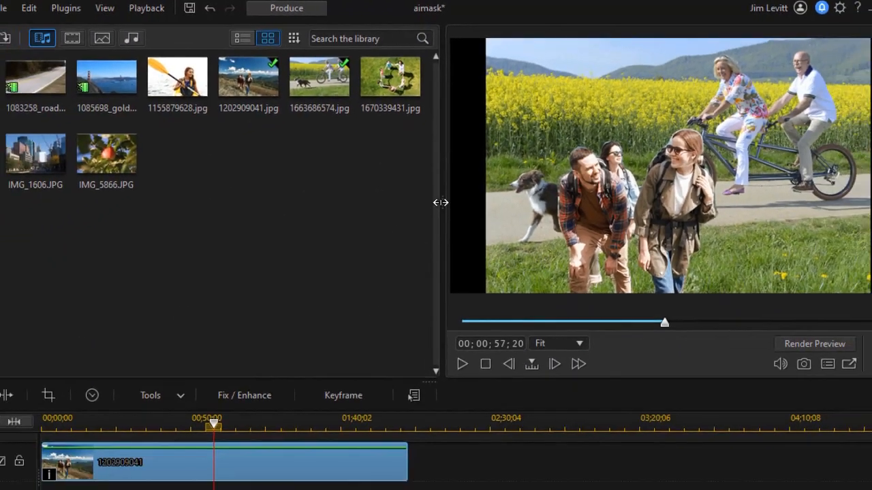
pyautogui.moveTo(442, 204); pyautogui.dragTo(174, 203)
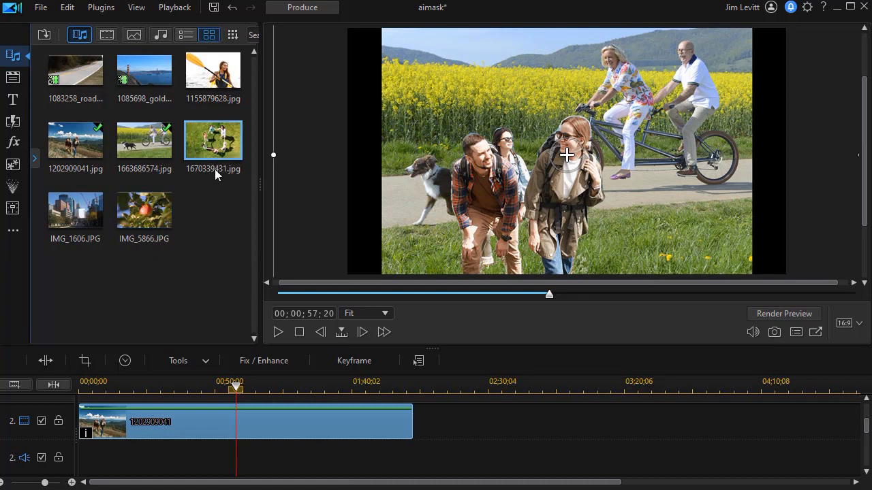
# Add 1670339431.jpg to track 2 after the hikers clip and mask out its background with the auto object selection tool.
pyautogui.moveTo(211, 137); pyautogui.dragTo(482, 421)
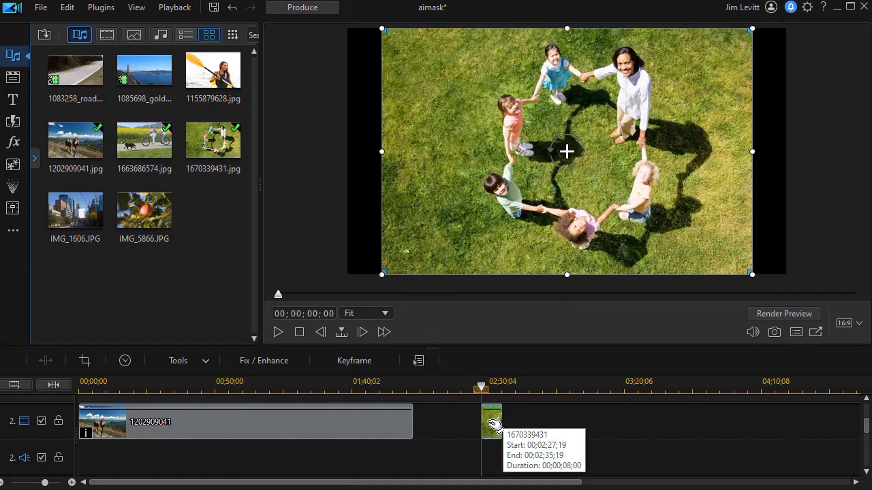
pyautogui.click(179, 361)
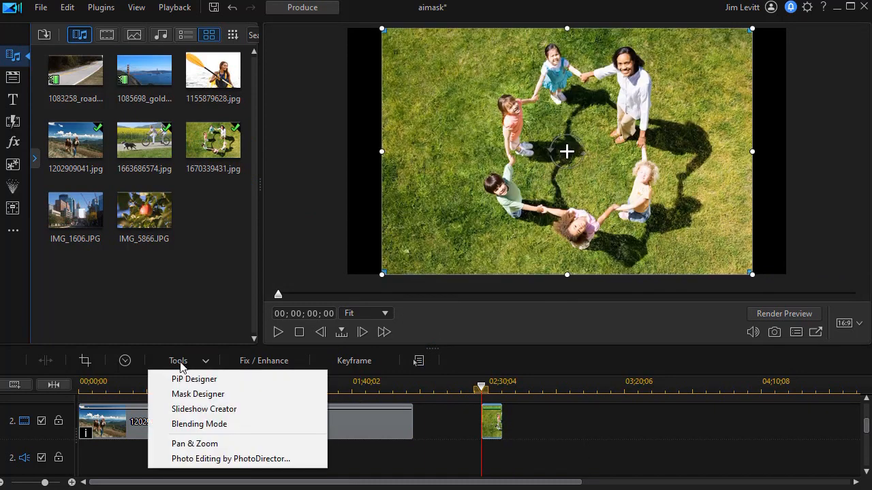
pyautogui.click(187, 394)
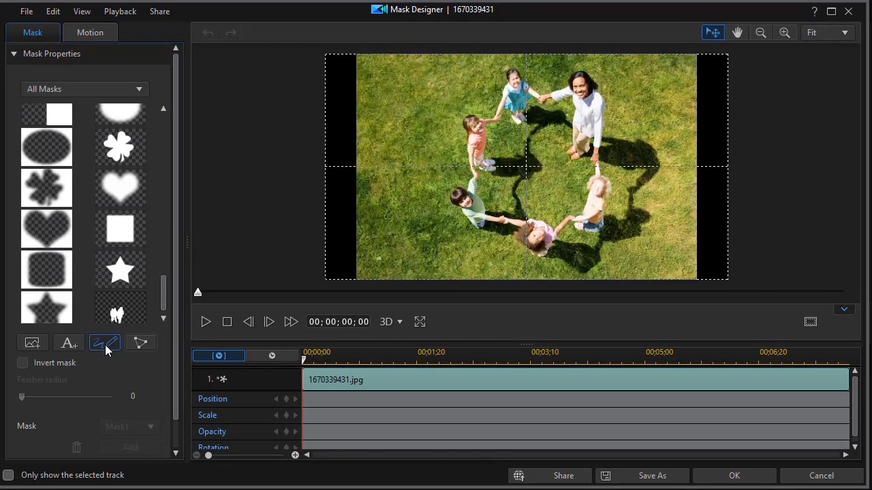
pyautogui.click(105, 344)
pyautogui.click(30, 64)
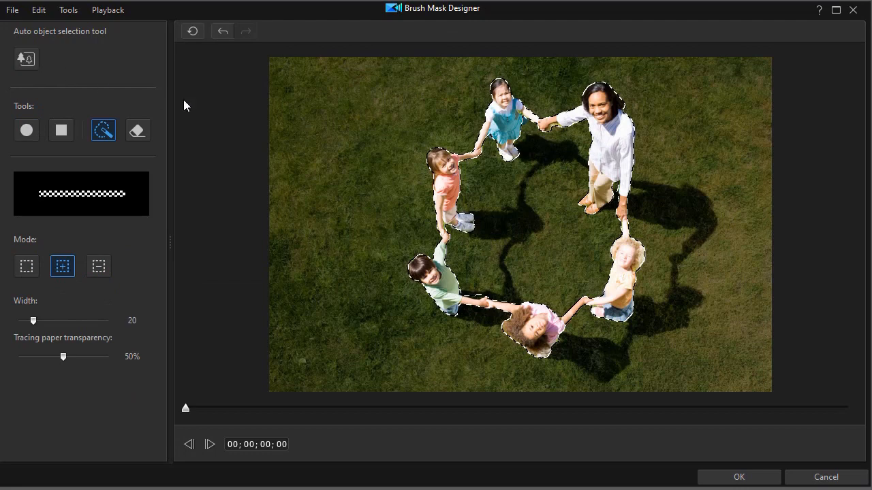
pyautogui.click(739, 477)
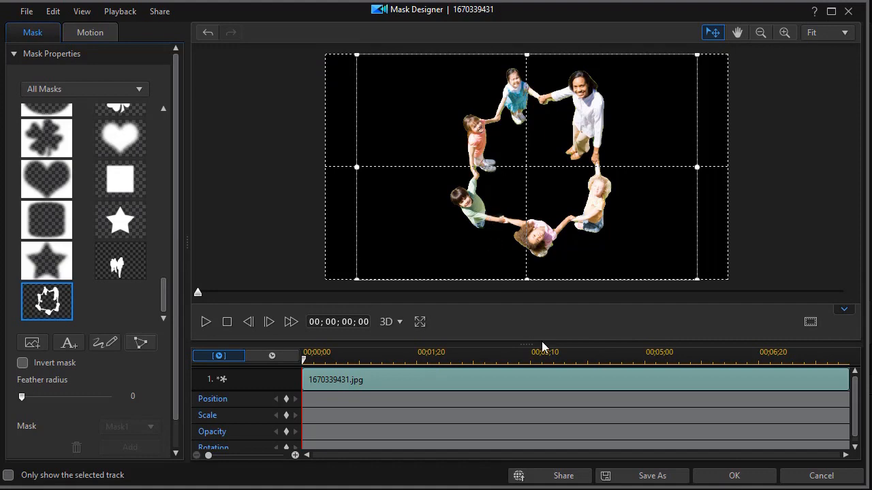
pyautogui.click(734, 476)
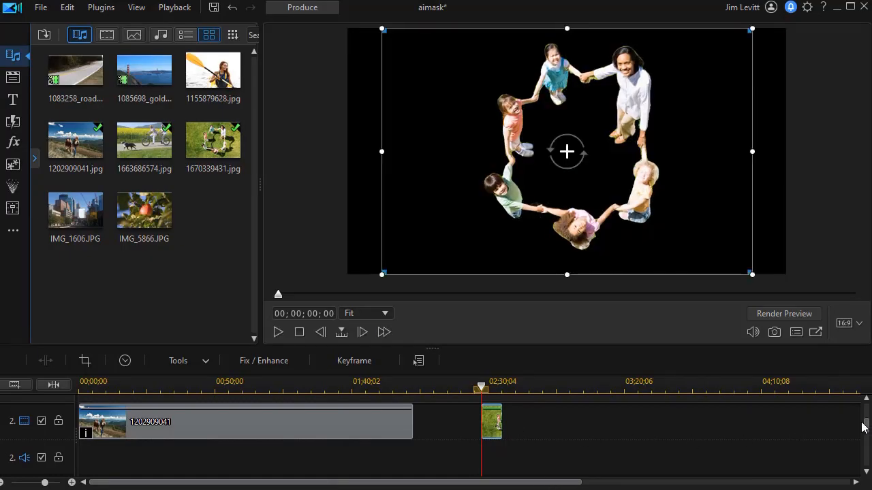
# Place the 1083258 road video on track 1 beneath the masked group holding hands.
pyautogui.moveTo(866, 431); pyautogui.dragTo(861, 403)
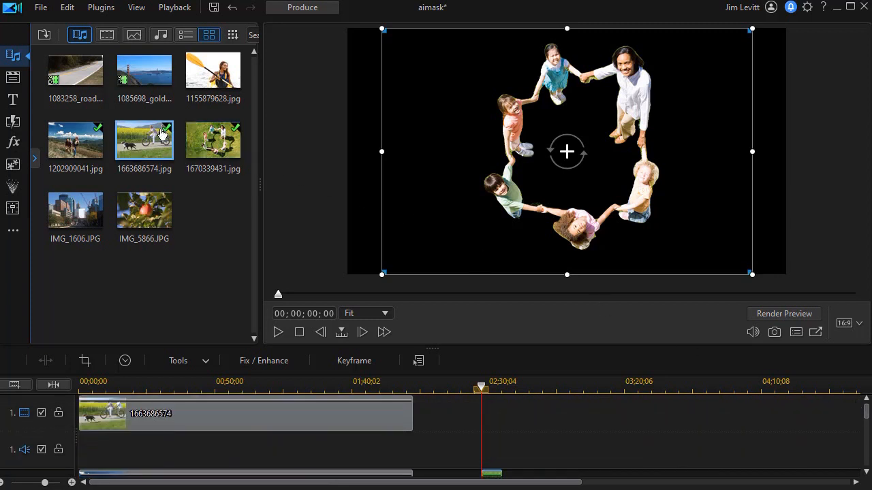
pyautogui.moveTo(75, 70); pyautogui.dragTo(480, 412)
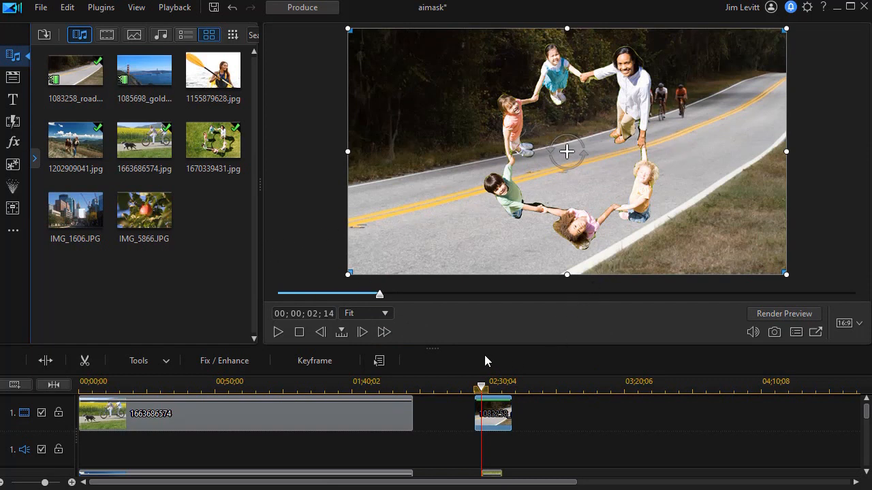
# Add 1155879628.jpg to track 1 after the road video and mask out its background with the auto object selection tool.
pyautogui.moveTo(218, 75); pyautogui.dragTo(551, 416)
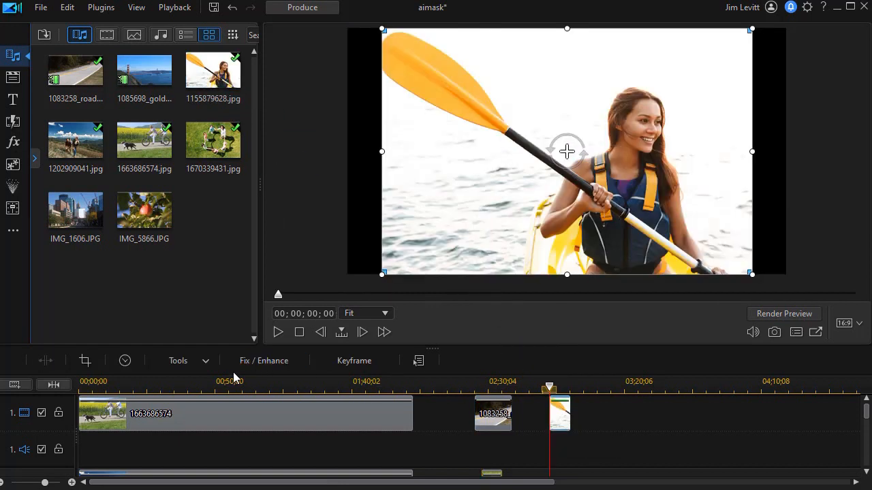
pyautogui.click(197, 362)
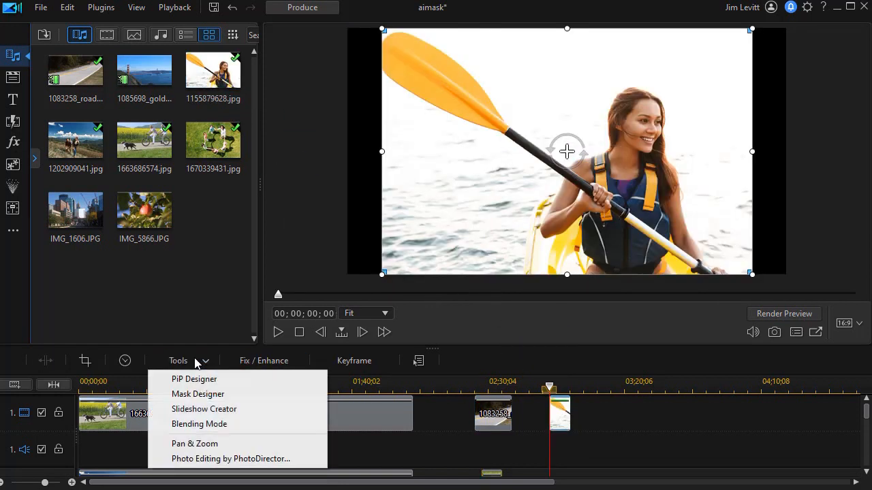
pyautogui.click(206, 394)
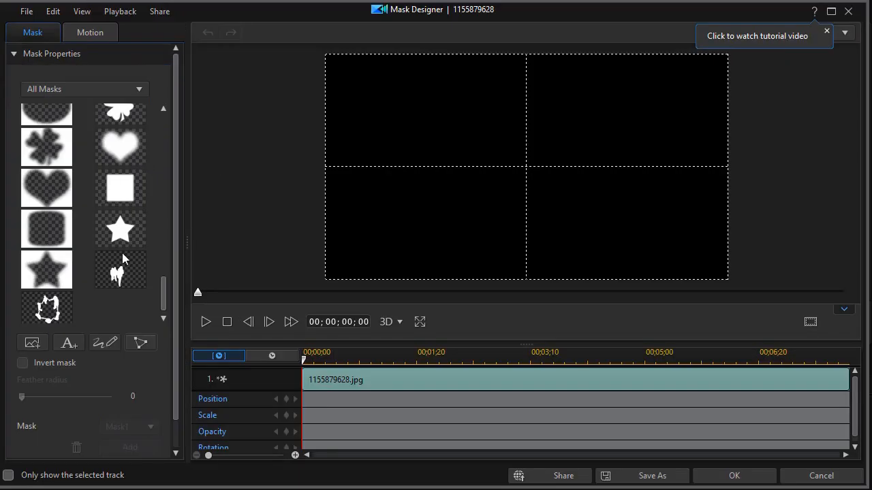
pyautogui.click(102, 345)
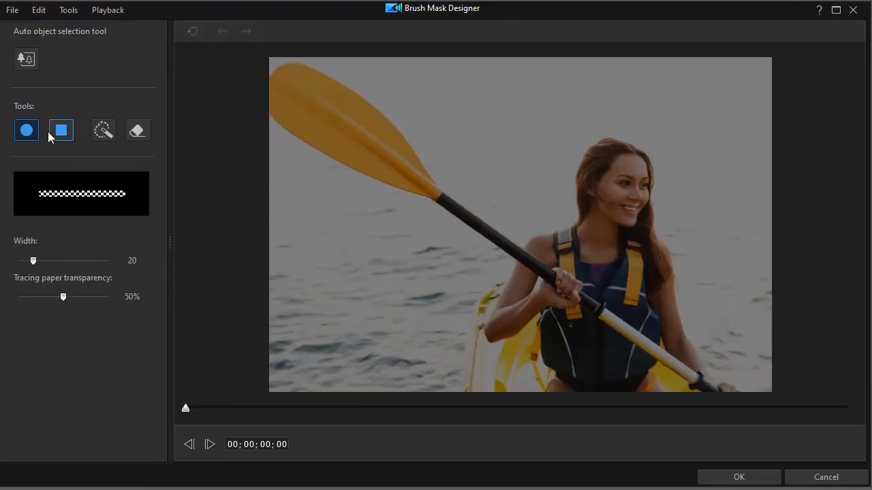
pyautogui.click(29, 62)
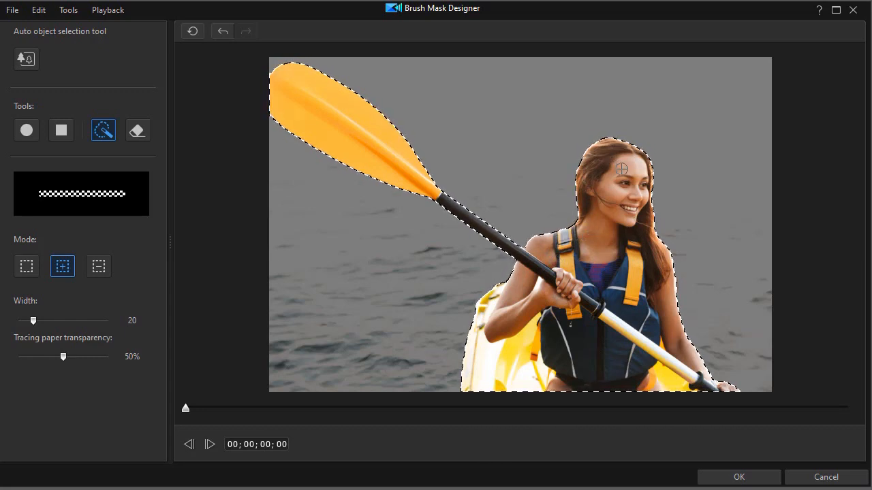
pyautogui.click(753, 481)
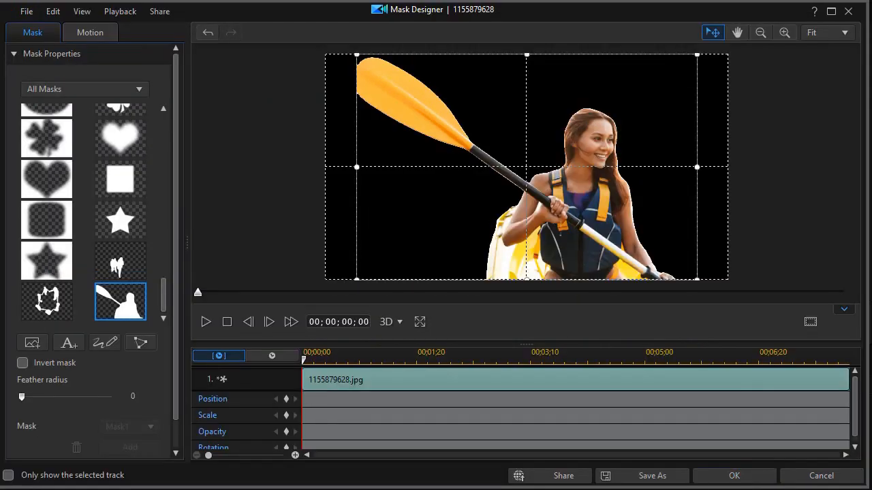
pyautogui.click(734, 475)
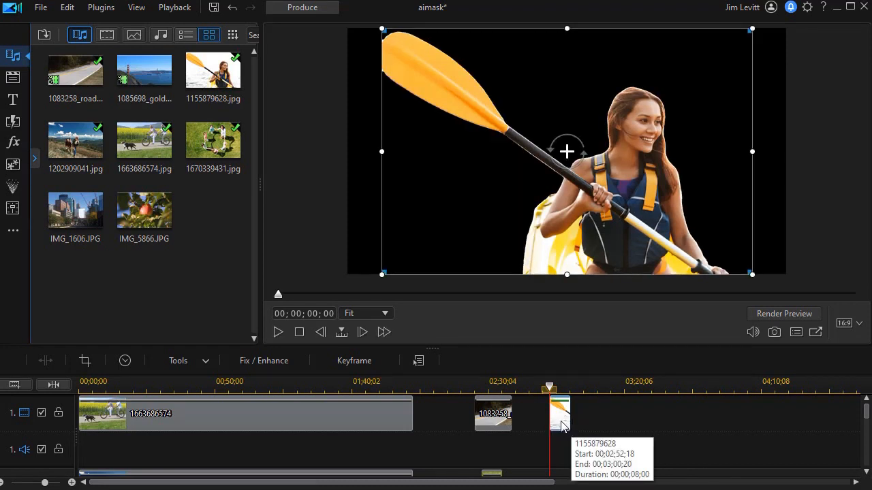
# Move the masked kayaker clip to track 2 and place the 1085698 Golden Gate video beneath it on track 1.
pyautogui.moveTo(561, 427); pyautogui.dragTo(568, 427)
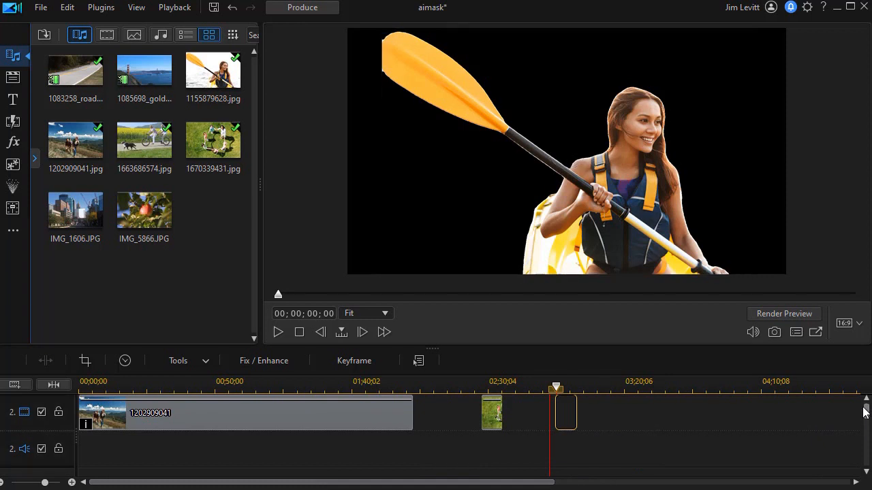
pyautogui.click(864, 409)
pyautogui.moveTo(140, 69); pyautogui.dragTo(535, 414)
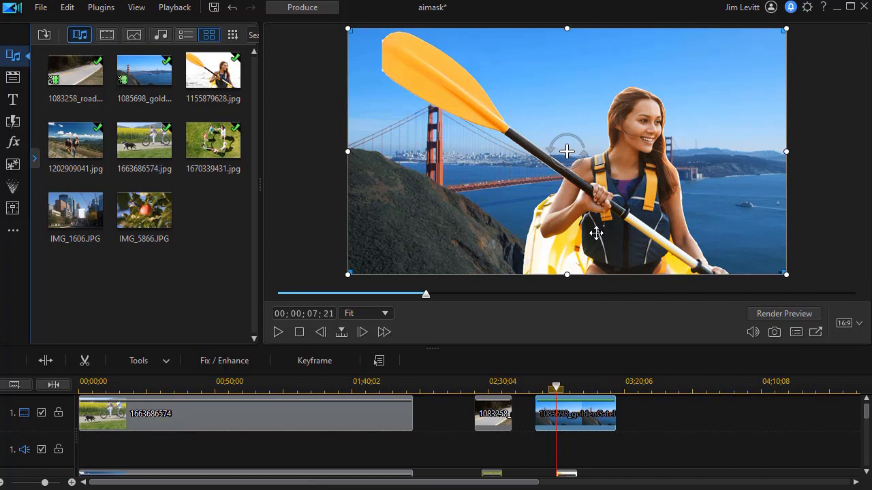
# Add IMG_1606.JPG to track 1 after the Golden Gate video and run auto object selection on it in a new brush mask.
pyautogui.moveTo(68, 208); pyautogui.dragTo(656, 420)
pyautogui.click(178, 359)
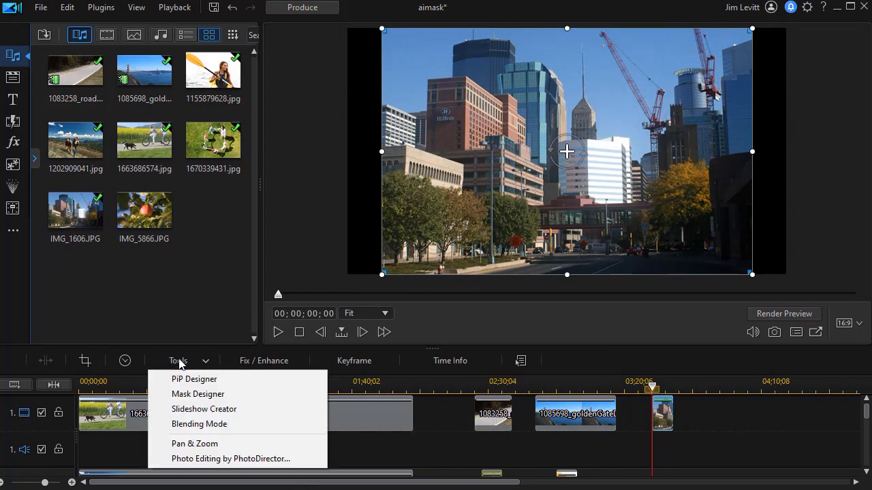
pyautogui.click(185, 395)
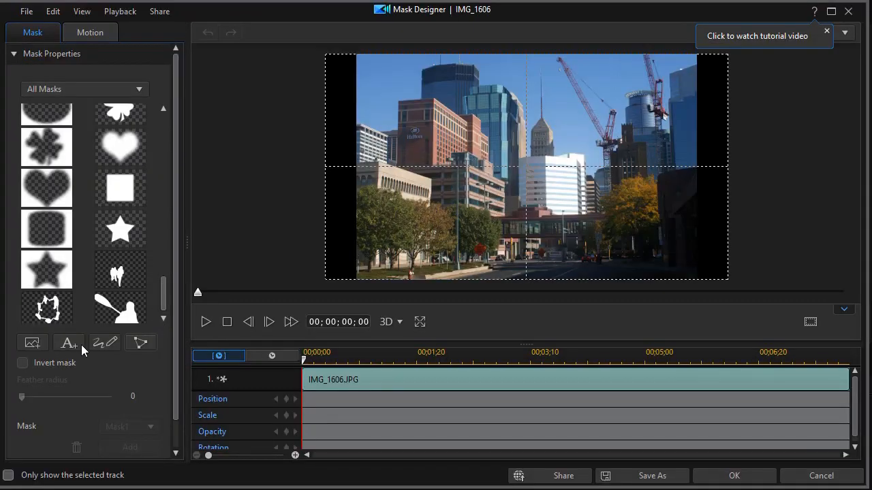
pyautogui.click(106, 340)
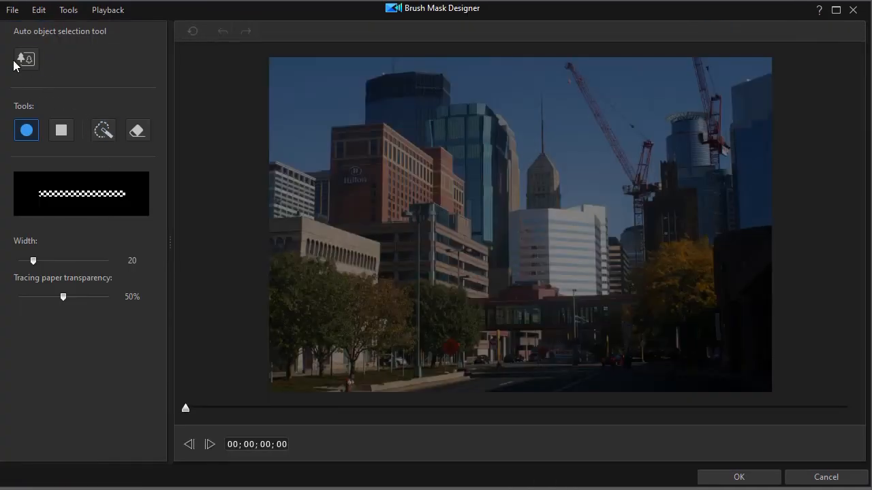
pyautogui.click(34, 64)
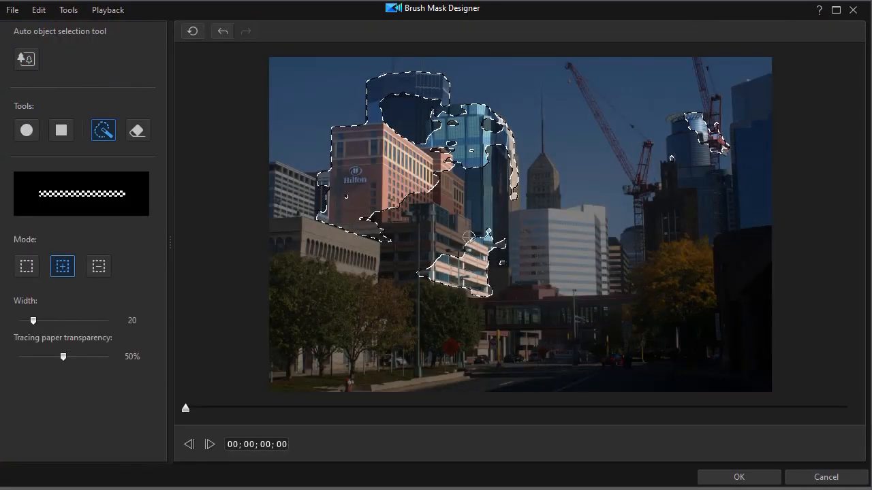